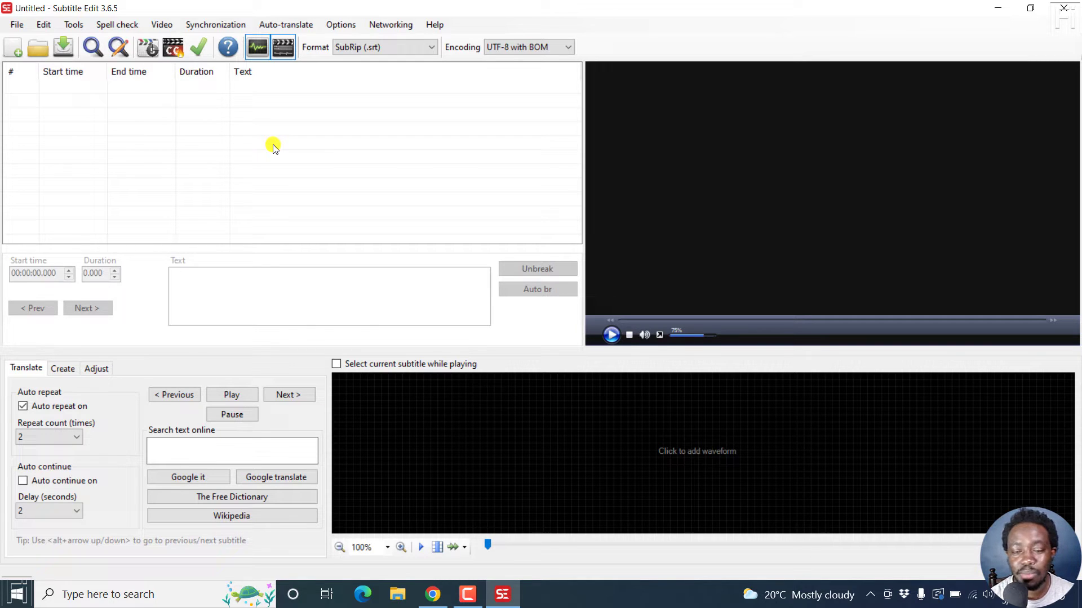
Open the Video menu in the empty untitled SubRip project
{"action": "left_click", "coordinate": [155, 23]}
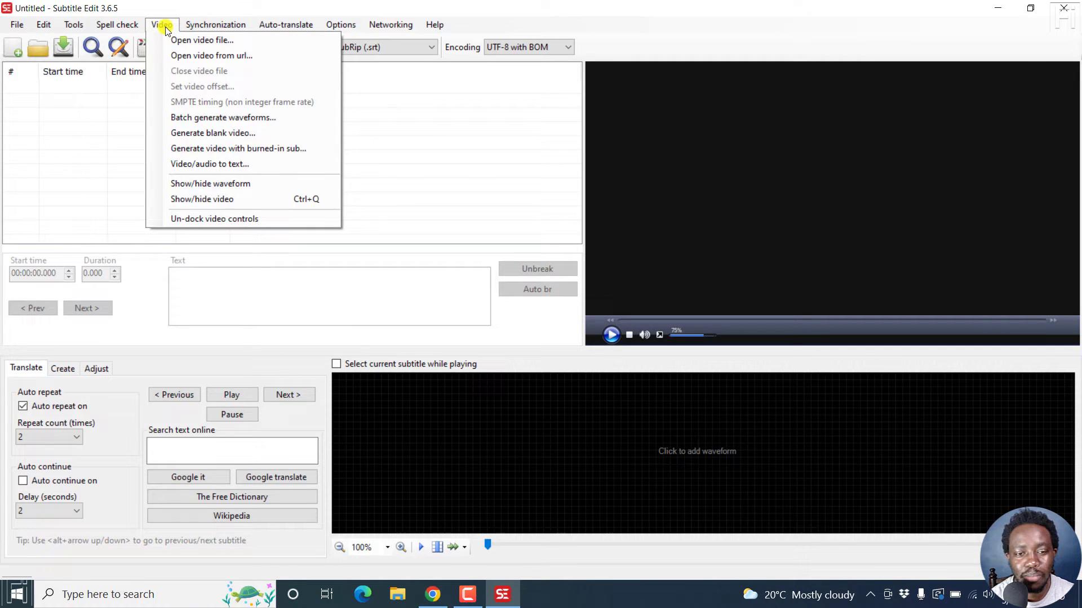
Open 'How to Seperate or Ungroup Audio and Video in Kdenlive.m4a' as media using the Audio files filter
{"action": "left_click", "coordinate": [195, 40]}
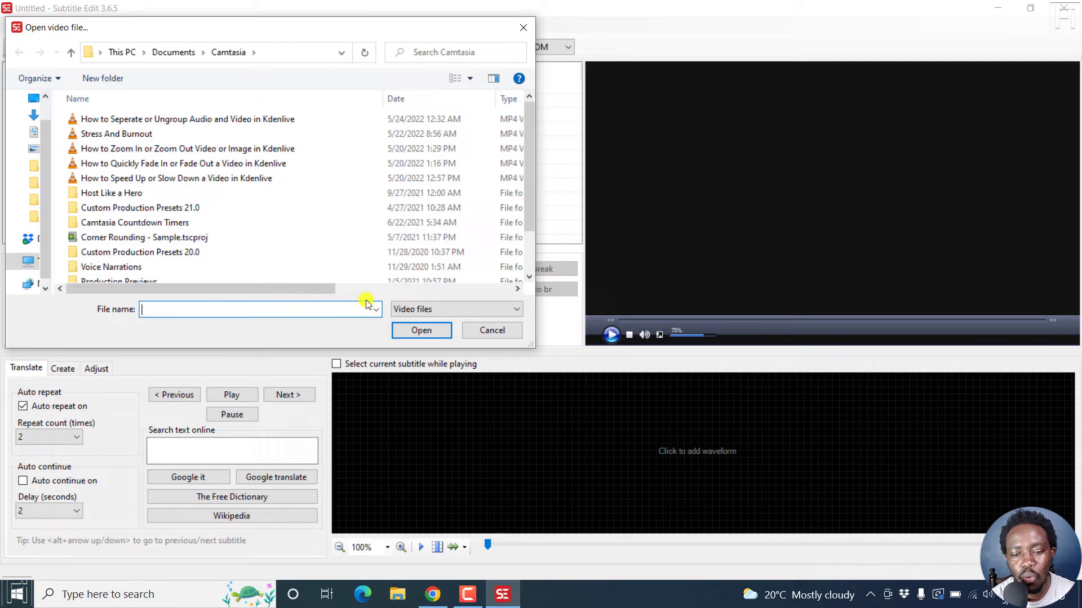
{"action": "left_click", "coordinate": [516, 310]}
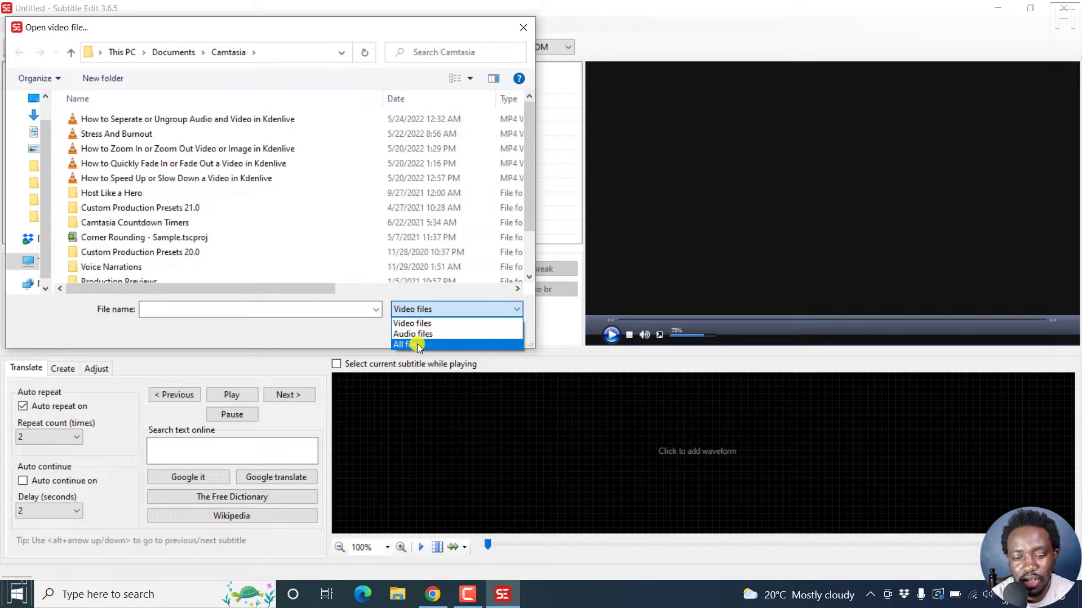
{"action": "left_click", "coordinate": [434, 333]}
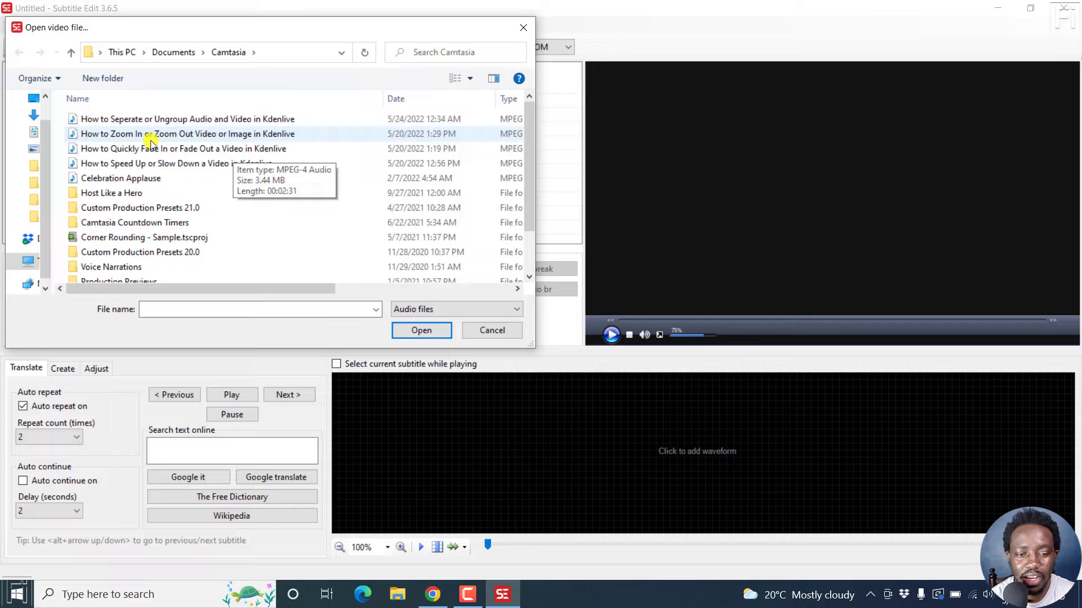
{"action": "left_click", "coordinate": [149, 119]}
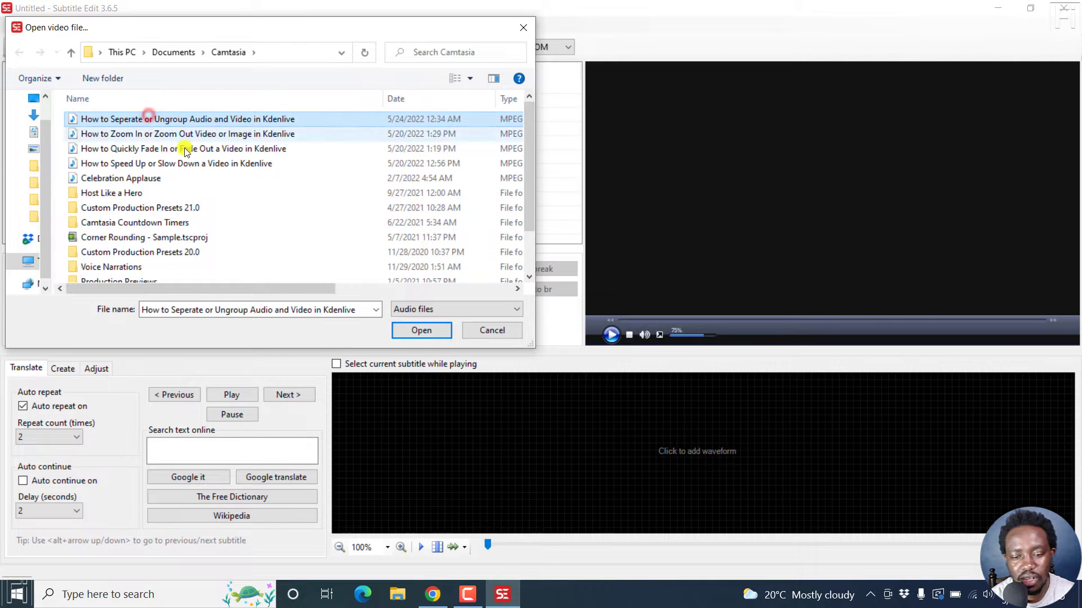
{"action": "left_click", "coordinate": [407, 326]}
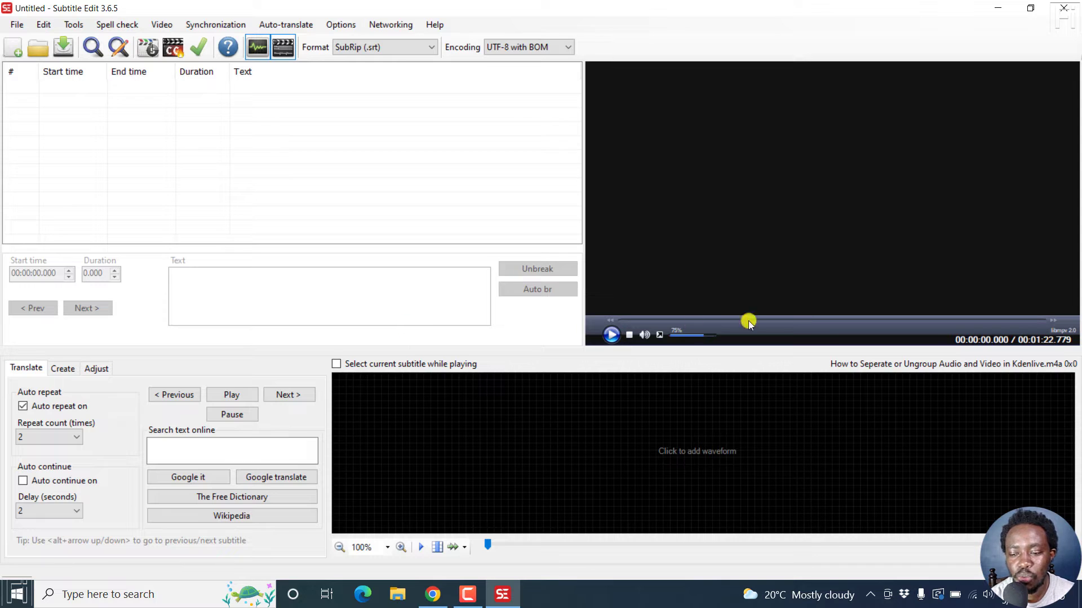
Generate the audio waveform and set the playback position to 00:00:00.360
{"action": "left_click", "coordinate": [681, 447]}
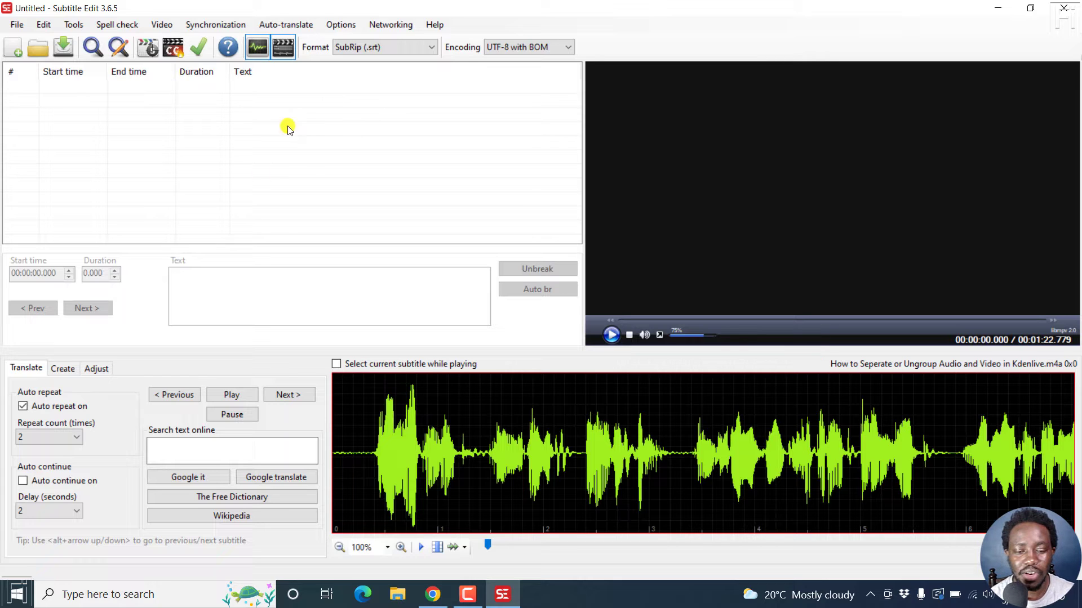
{"action": "left_click", "coordinate": [369, 448]}
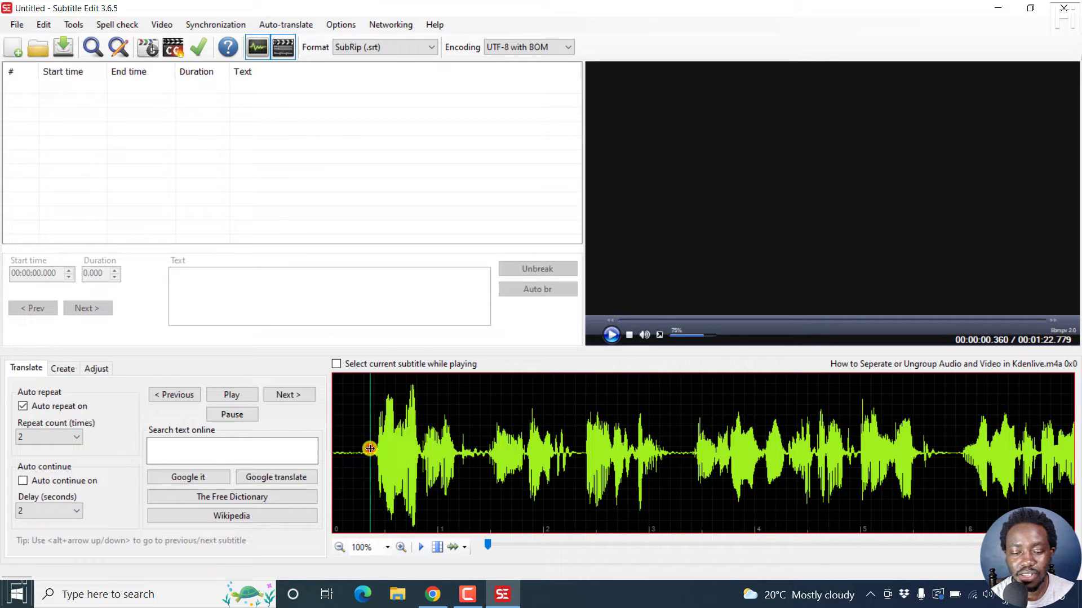
Insert a first subtitle at the opening speech burst reading 'Hi and welcome back'
{"action": "left_click", "coordinate": [60, 365]}
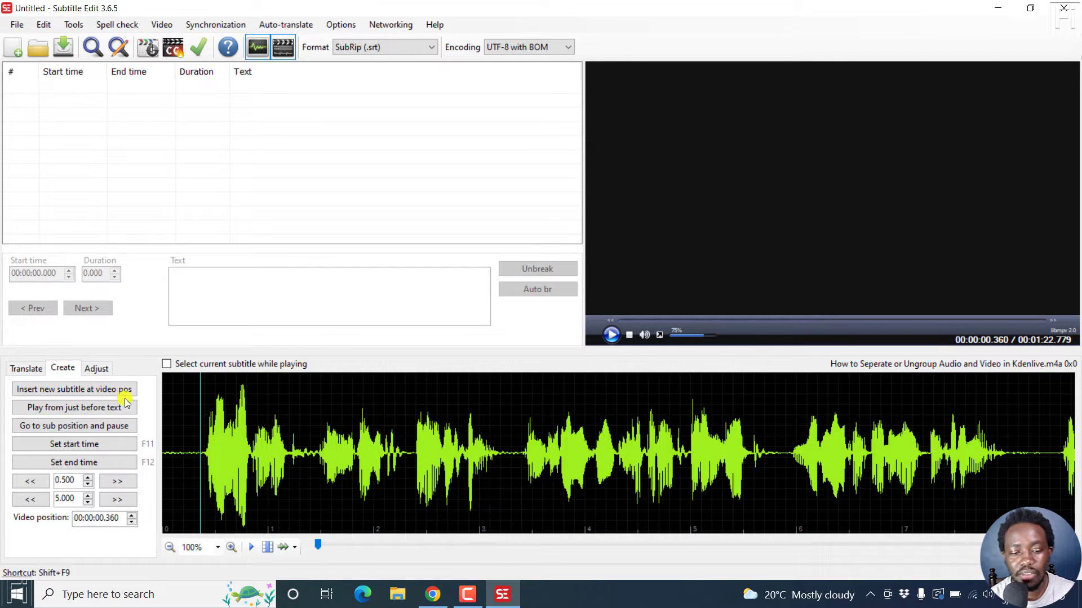
{"action": "left_click", "coordinate": [204, 457]}
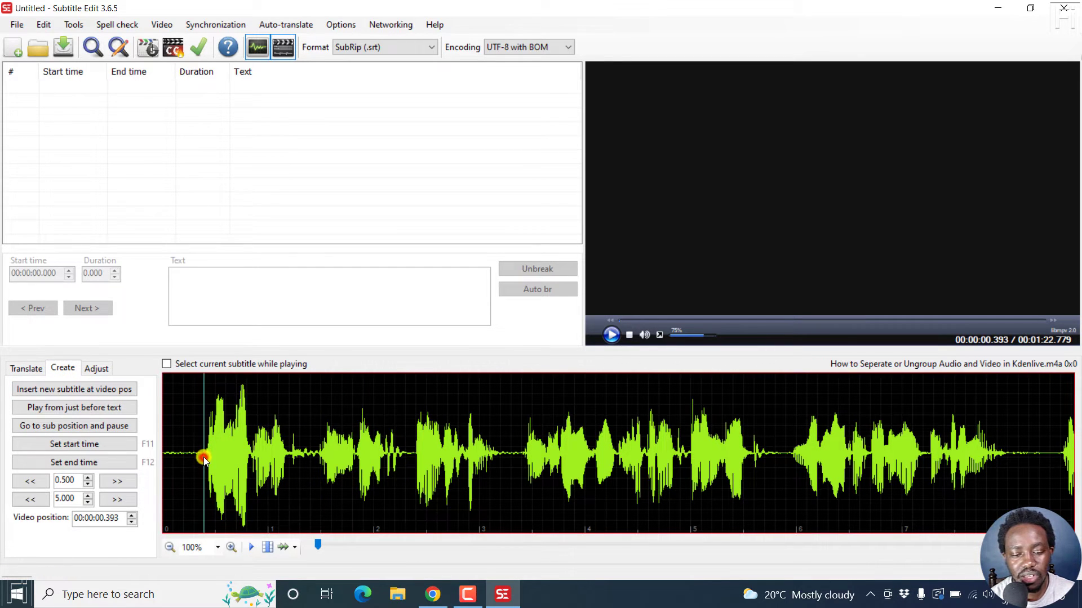
{"action": "left_click", "coordinate": [79, 388]}
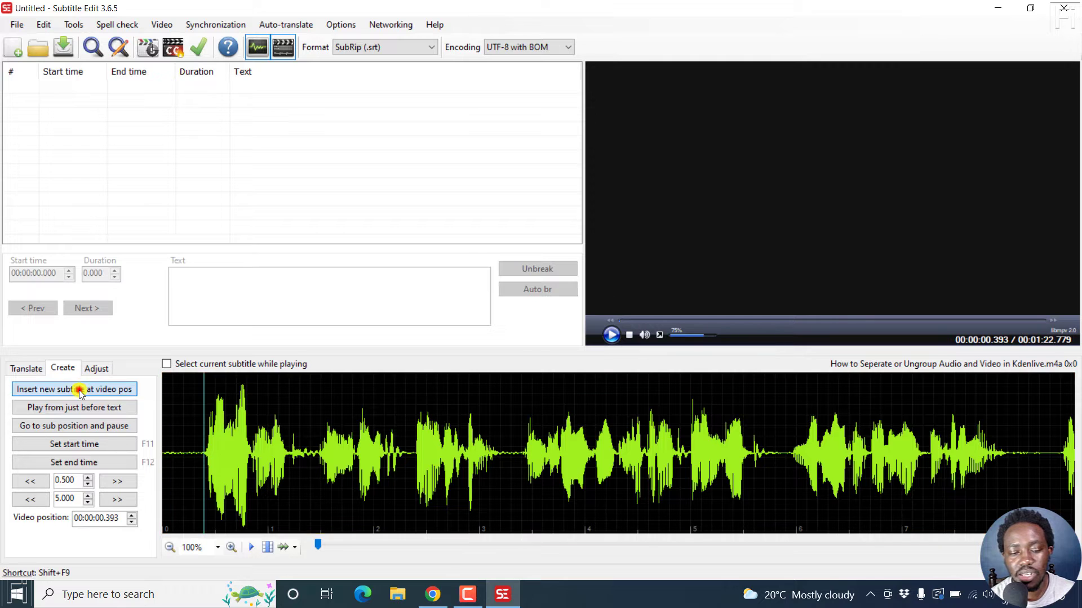
{"action": "right_click", "coordinate": [246, 432]}
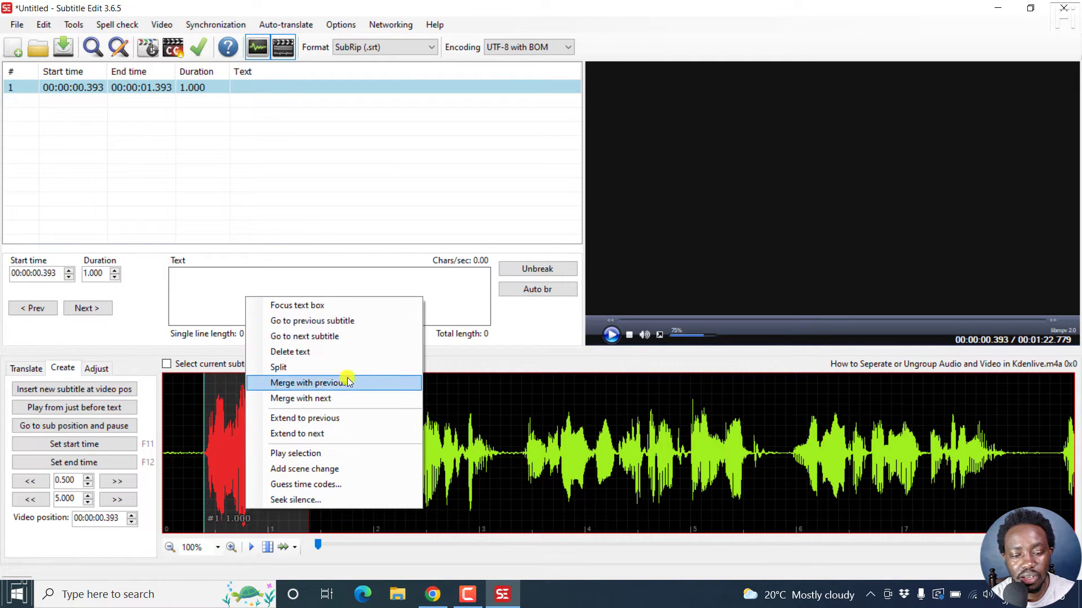
{"action": "left_click", "coordinate": [295, 455]}
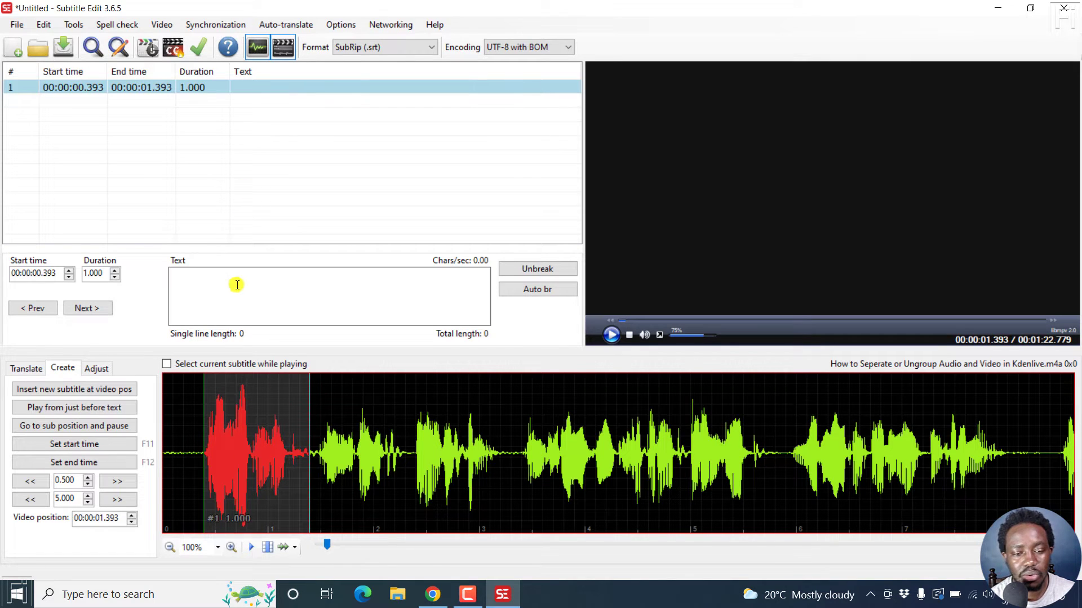
{"action": "left_click", "coordinate": [203, 287]}
{"action": "type", "text": "hi"}
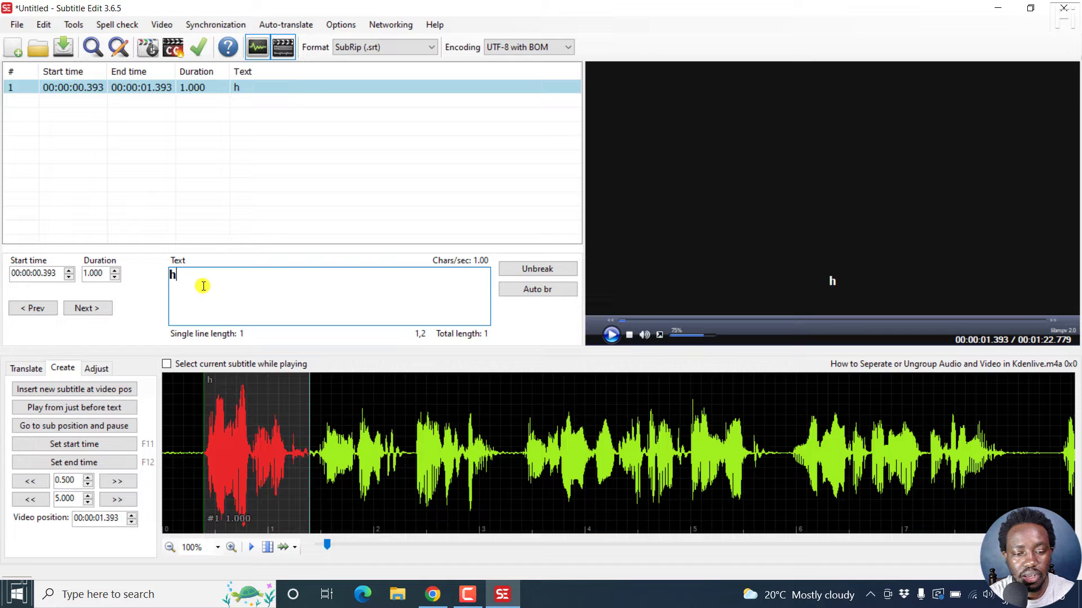
{"action": "key", "text": "BackSpace"}
{"action": "key", "text": "BackSpace"}
{"action": "type", "text": "Hi a"}
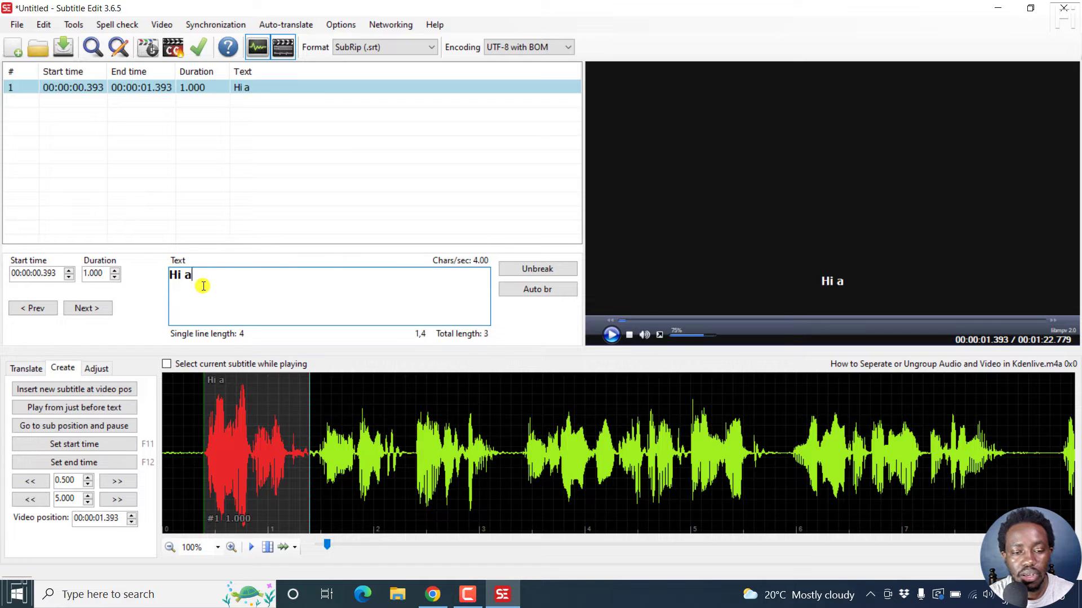
{"action": "type", "text": "nd welcome back"}
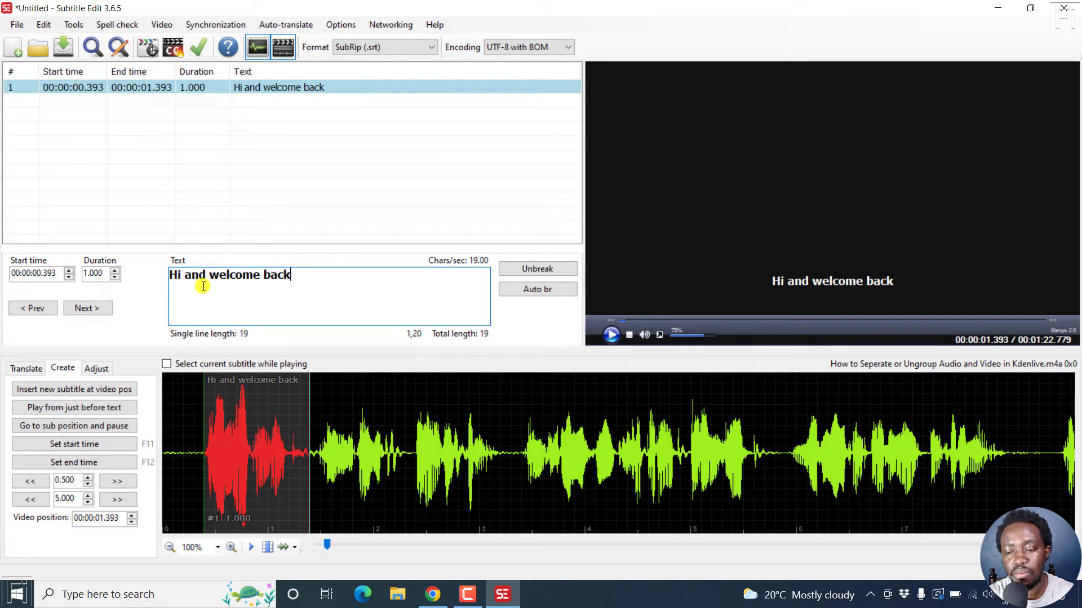
Add a second subtitle ending at 2.346 with the text 'my name is David'
{"action": "left_click", "coordinate": [311, 455]}
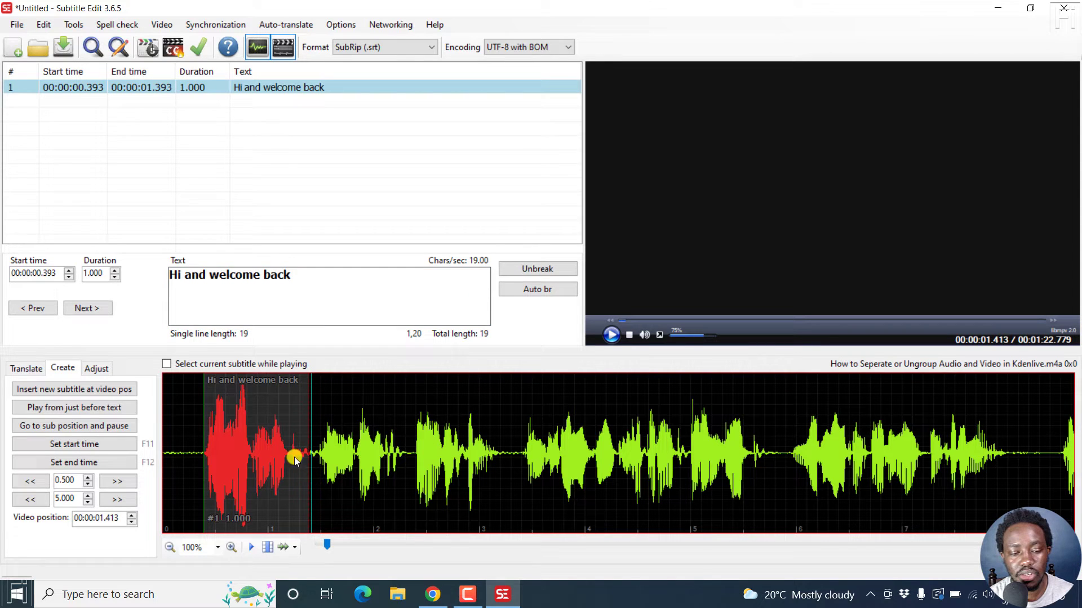
{"action": "left_click", "coordinate": [62, 393]}
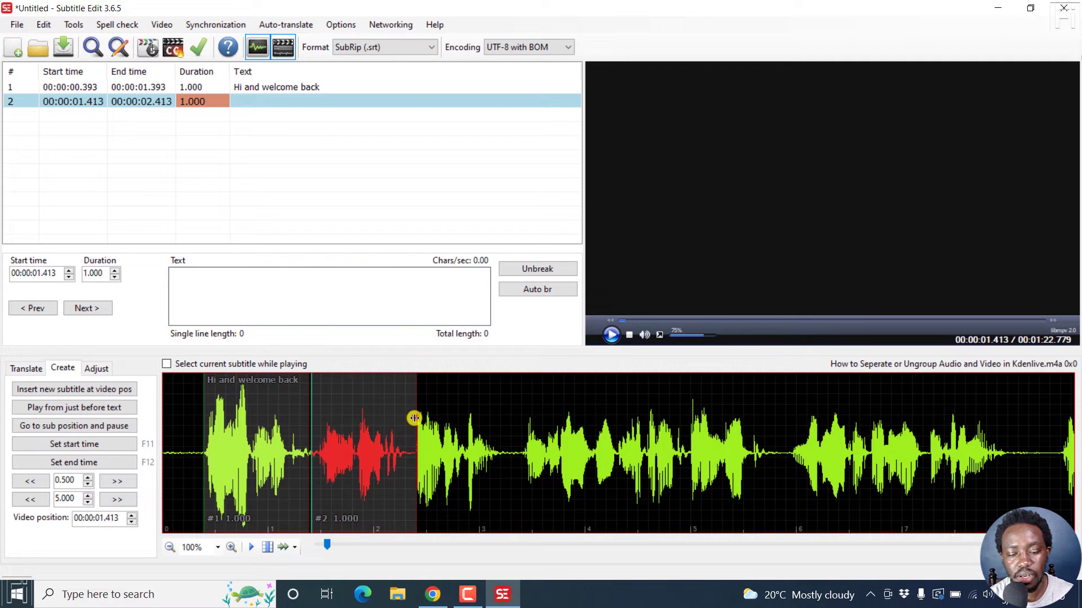
{"action": "left_click_drag", "start_coordinate": [416, 417], "coordinate": [409, 420]}
{"action": "right_click", "coordinate": [352, 423]}
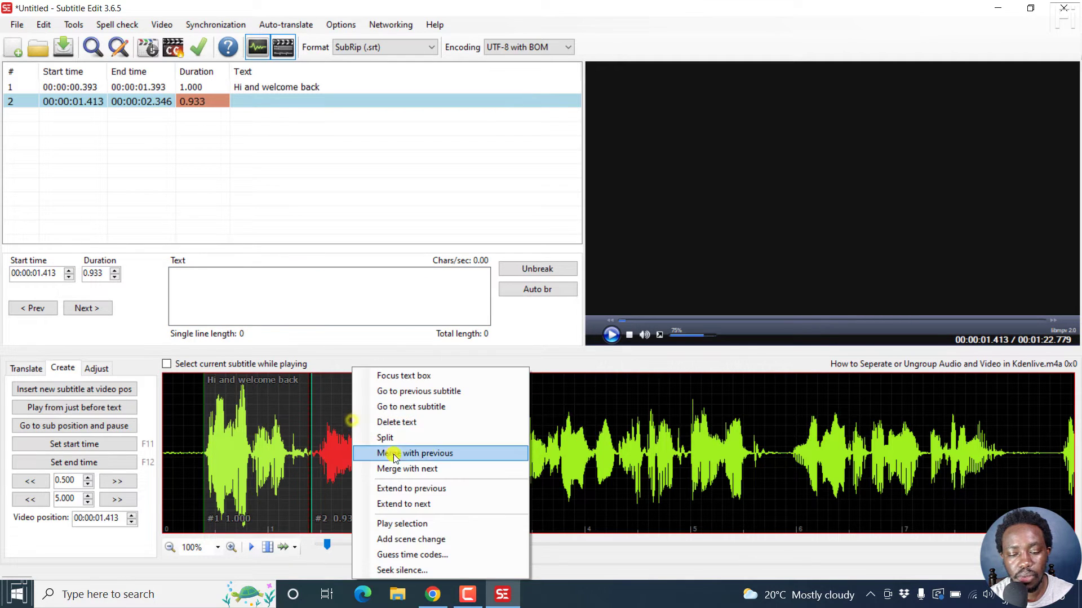
{"action": "left_click", "coordinate": [413, 523]}
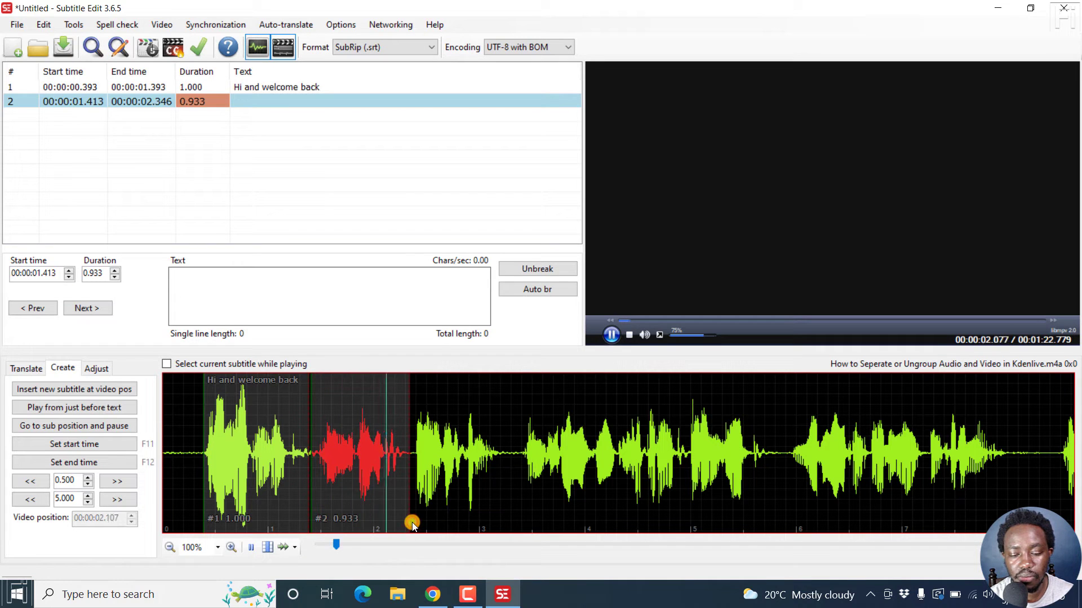
{"action": "left_click", "coordinate": [221, 303]}
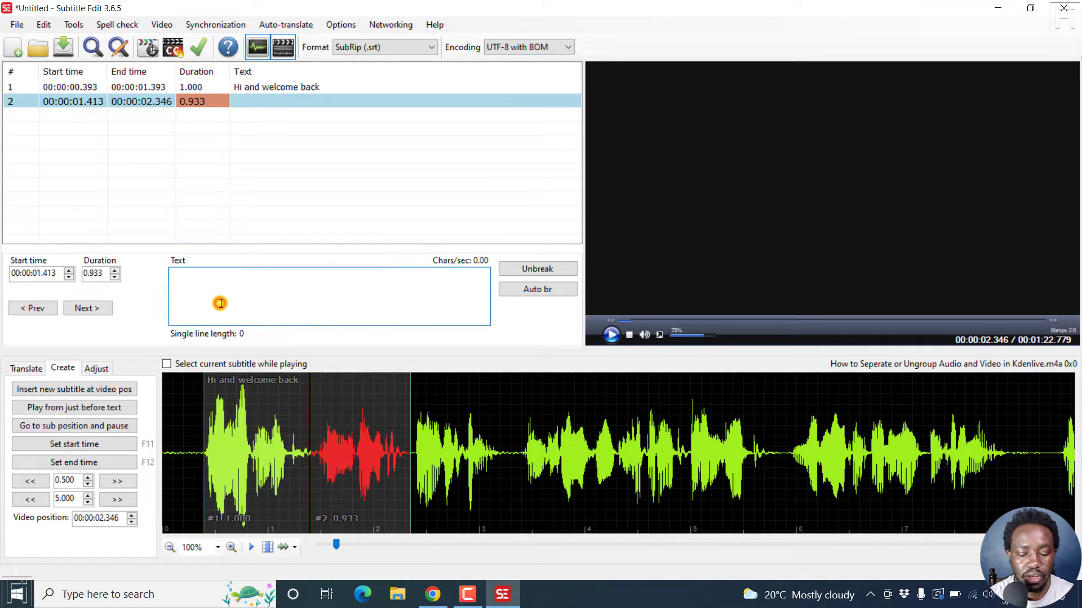
{"action": "type", "text": "ny"}
{"action": "key", "text": "BackSpace"}
{"action": "key", "text": "BackSpace"}
{"action": "key", "text": "BackSpace"}
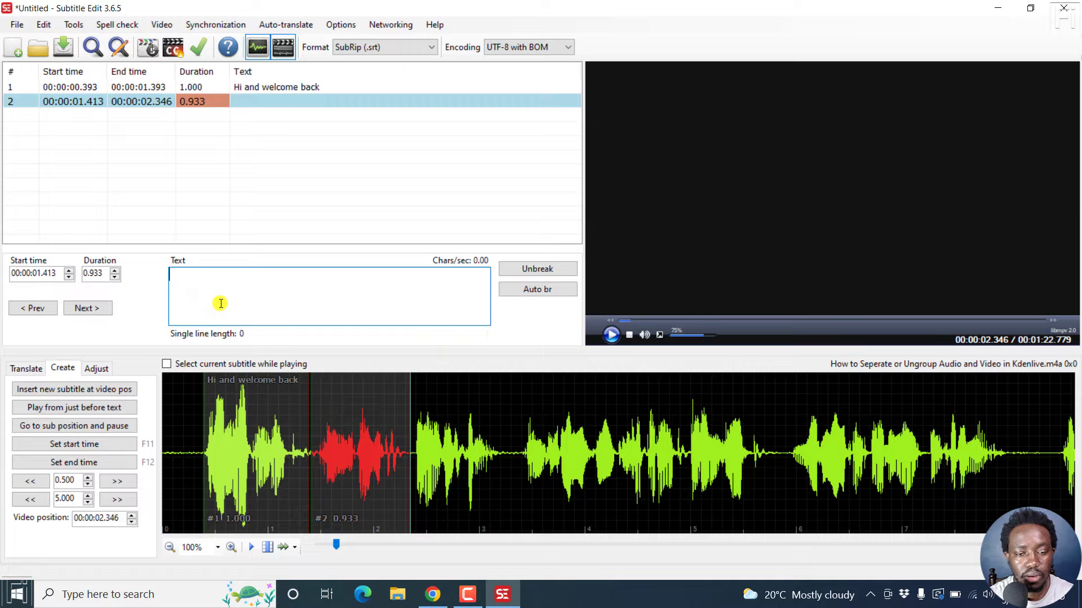
{"action": "type", "text": "my name"}
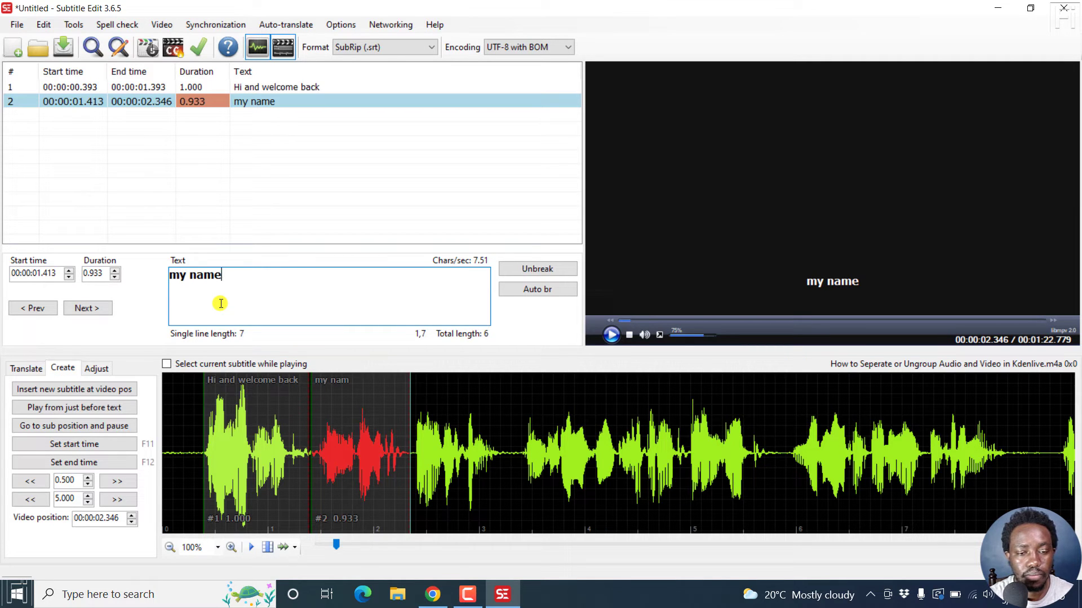
{"action": "type", "text": " is David"}
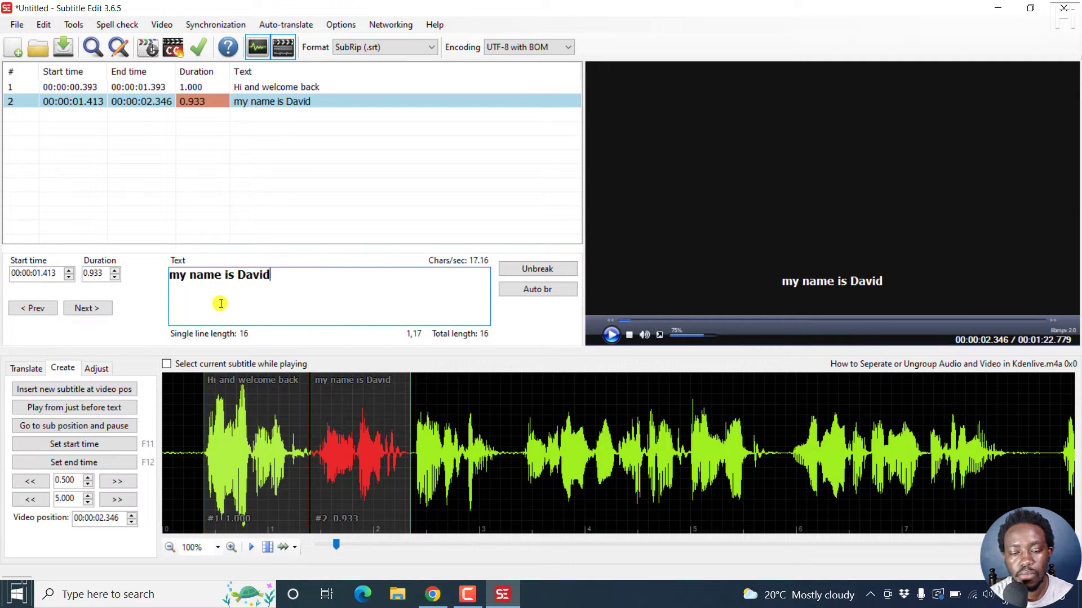
{"action": "left_click", "coordinate": [413, 472]}
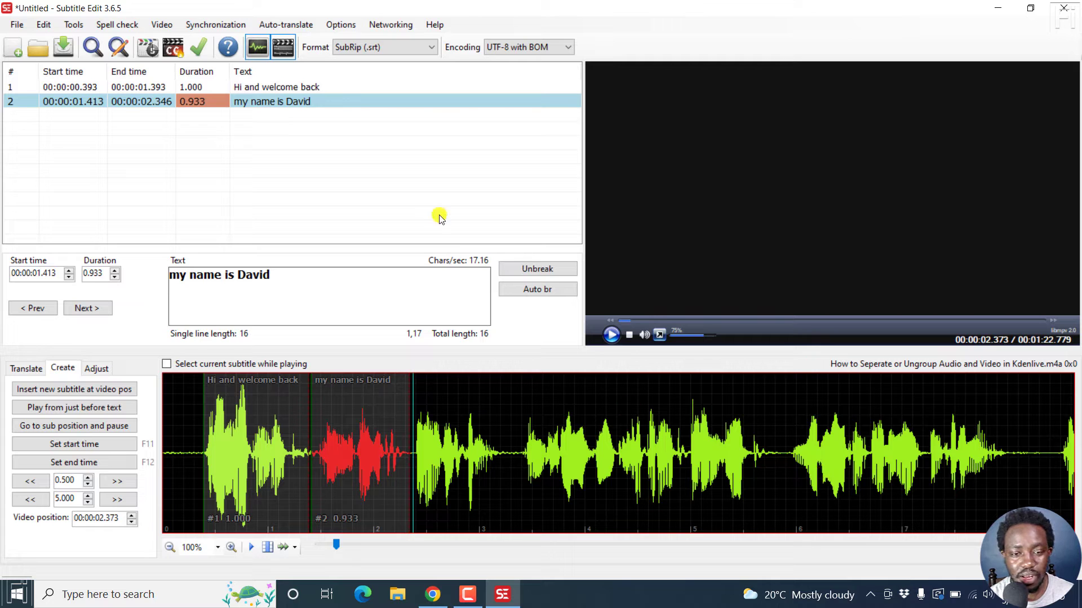
Select and delete both subtitle lines, confirming with Yes, leaving the waveform loaded
{"action": "left_click_drag", "start_coordinate": [281, 126], "coordinate": [238, 89]}
{"action": "key", "text": "Delete"}
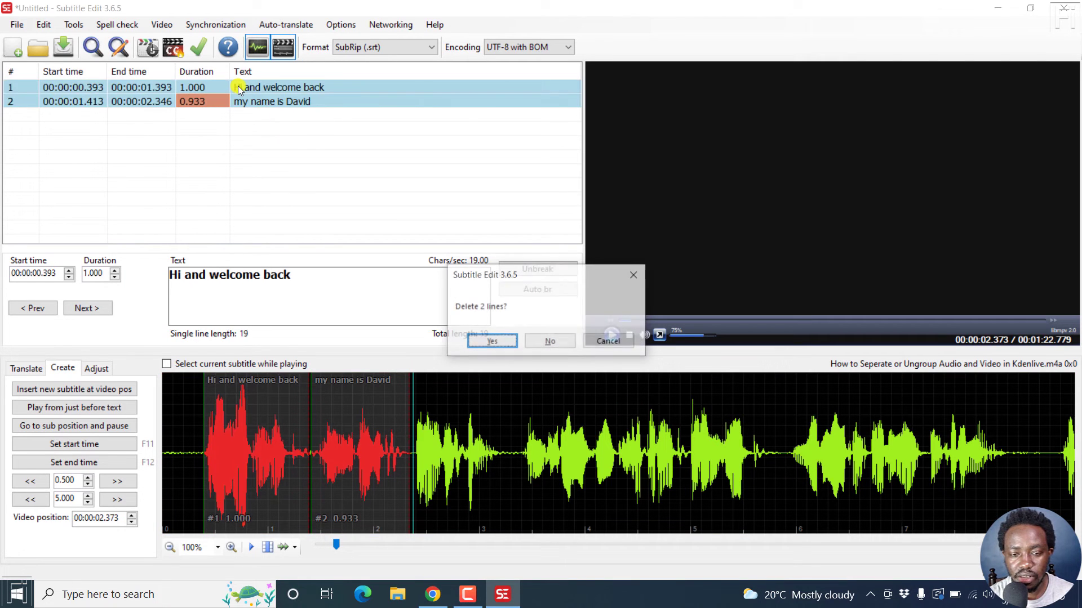
{"action": "left_click", "coordinate": [492, 341]}
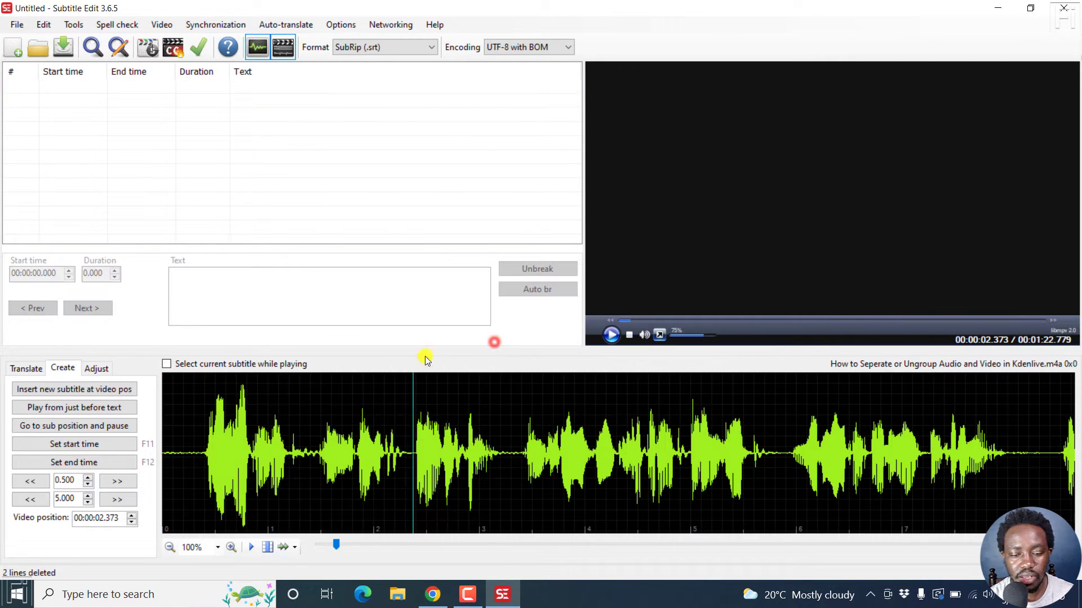
{"action": "left_click", "coordinate": [197, 458]}
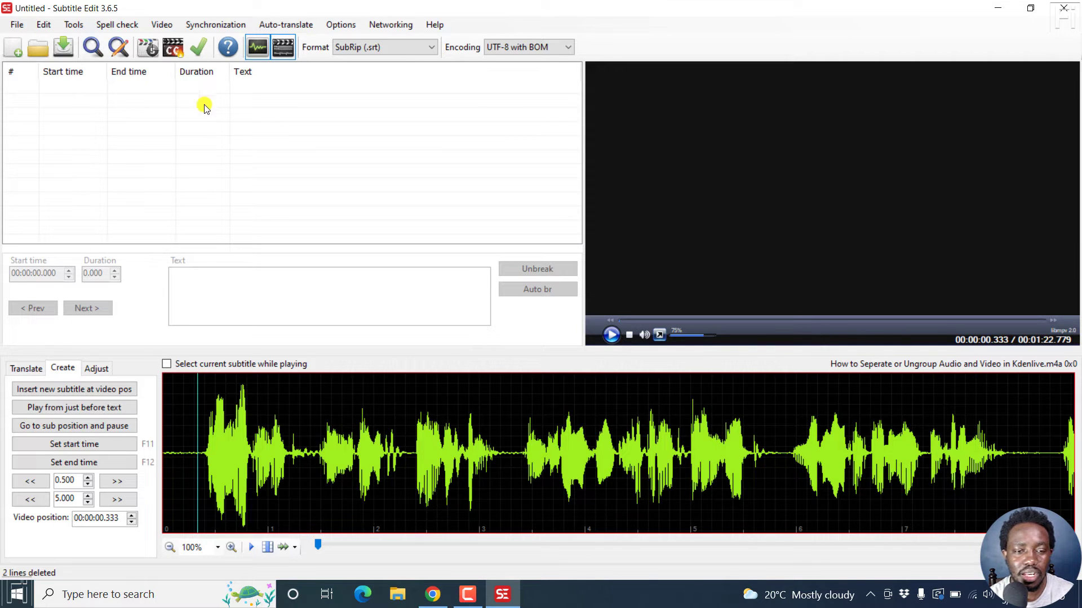
{"action": "left_click", "coordinate": [157, 26]}
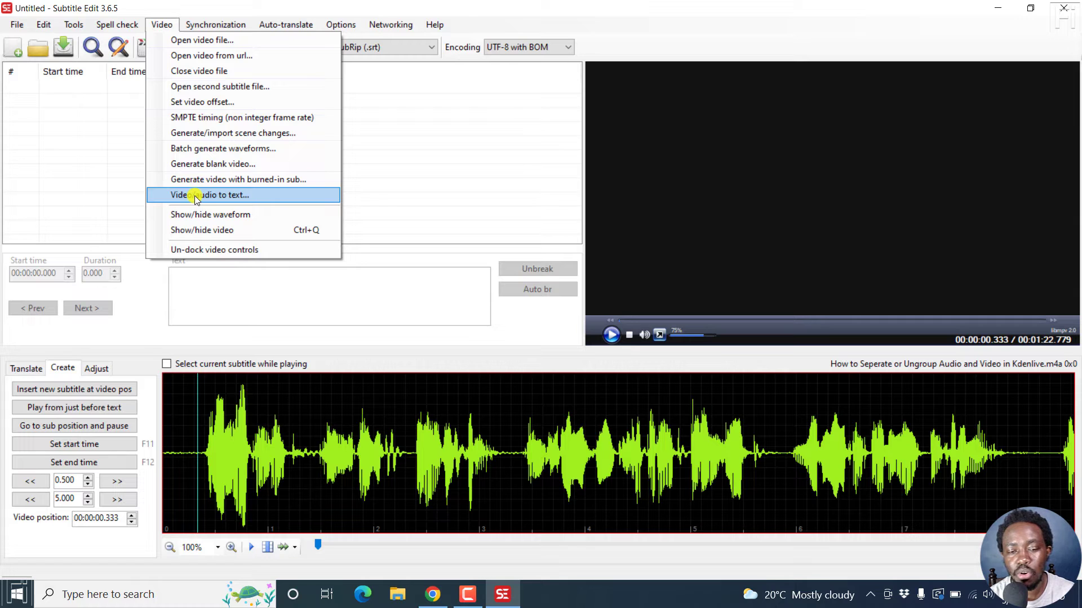
Run Video/audio to text with the vosk-model-en-us-0.22-lgraph model and generate subtitles
{"action": "left_click", "coordinate": [225, 196]}
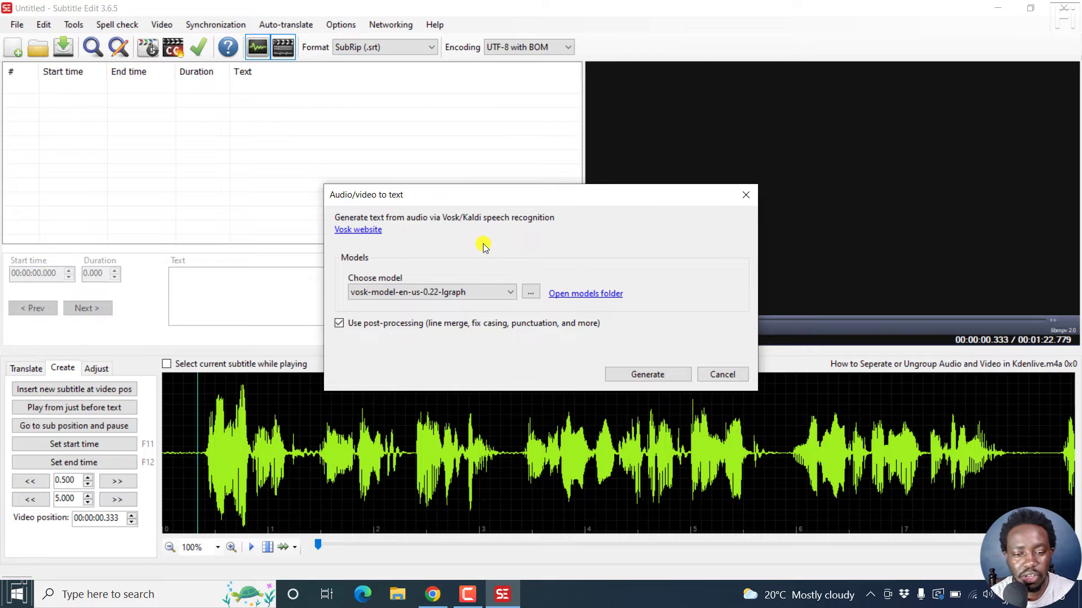
{"action": "left_click", "coordinate": [510, 293]}
{"action": "left_click", "coordinate": [509, 293]}
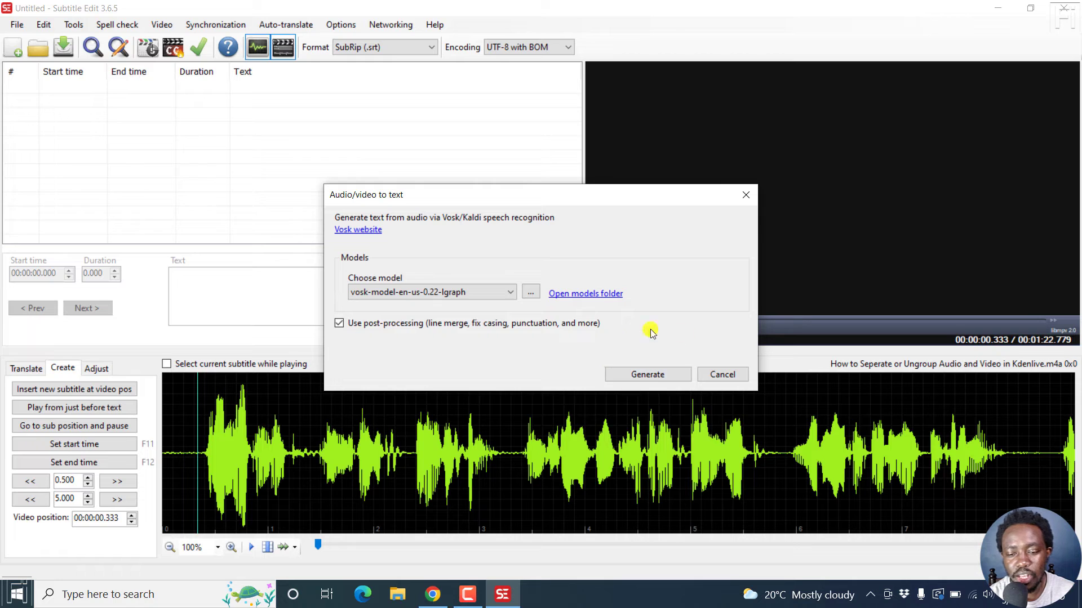
{"action": "left_click", "coordinate": [663, 375]}
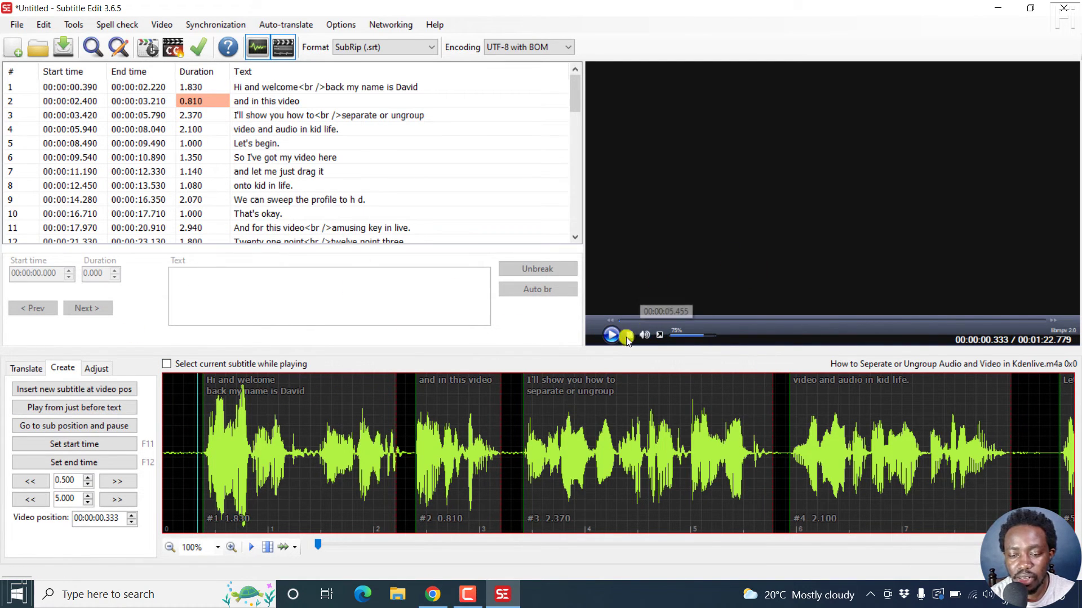
Review the transcript playback and replace 'kid life' in subtitle 4 with 'Kden'
{"action": "left_click", "coordinate": [612, 334]}
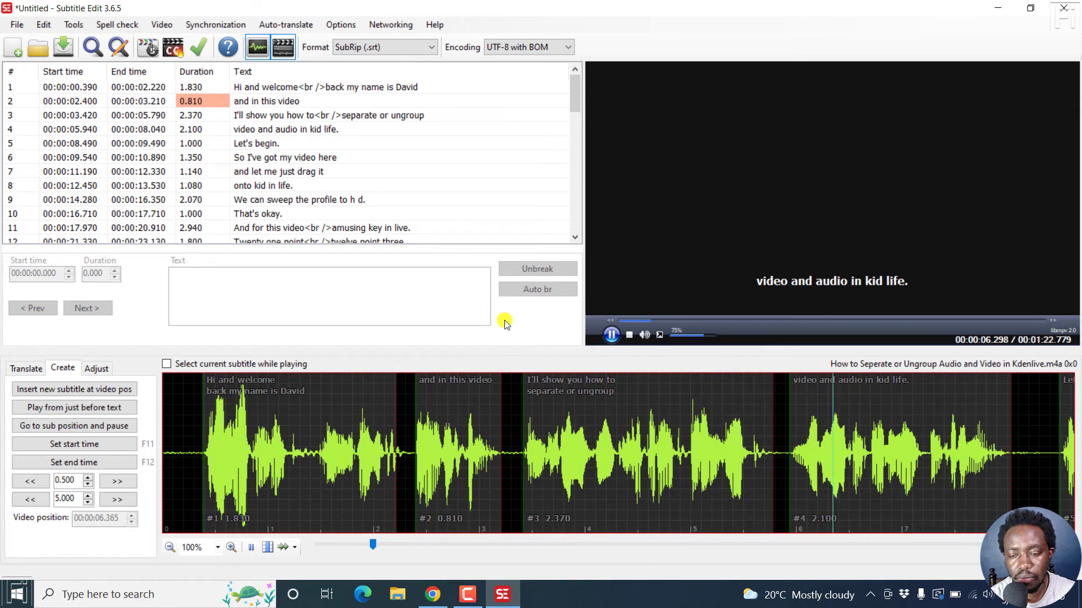
{"action": "left_click", "coordinate": [611, 334]}
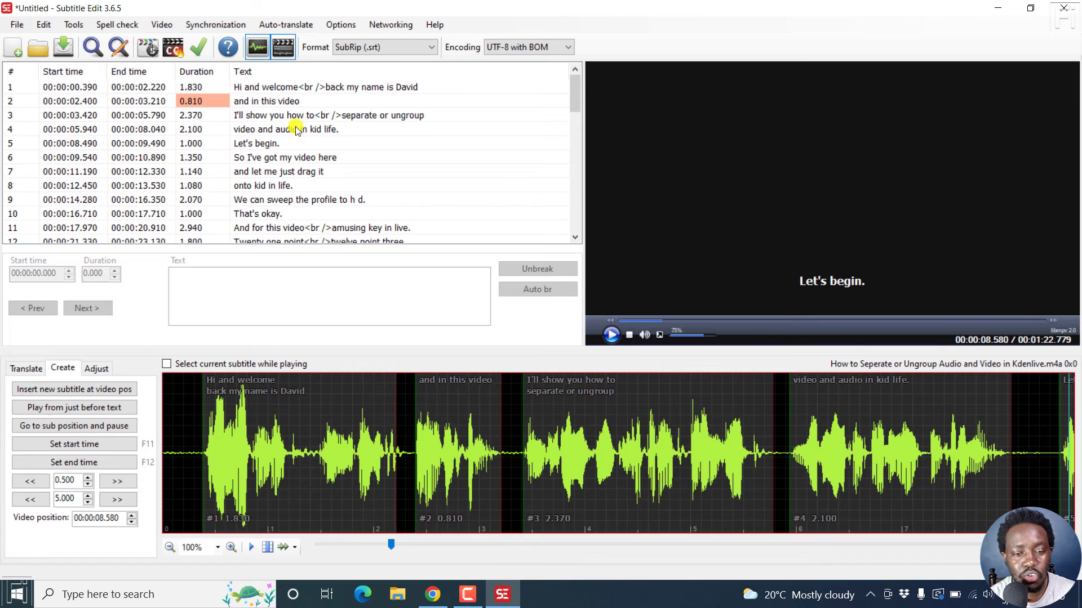
{"action": "left_click", "coordinate": [312, 129]}
{"action": "left_click_drag", "start_coordinate": [276, 275], "coordinate": [318, 276]}
{"action": "type", "text": "Kdenlive."}
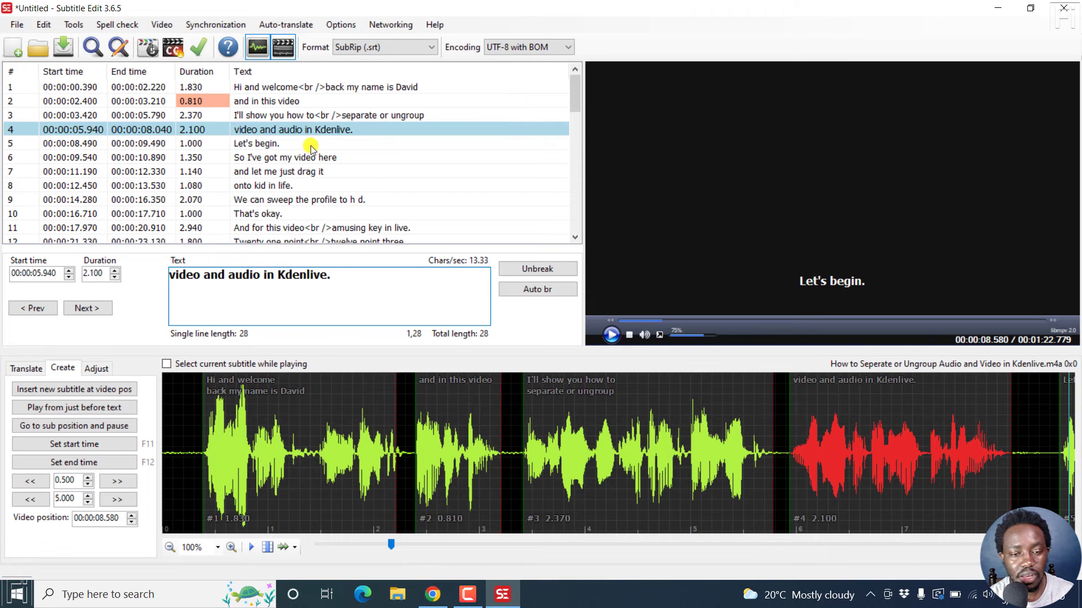
Review playback from subtitle 5 'Let's begin.' and select subtitle 8 'onto kid in life.'
{"action": "left_click", "coordinate": [267, 143]}
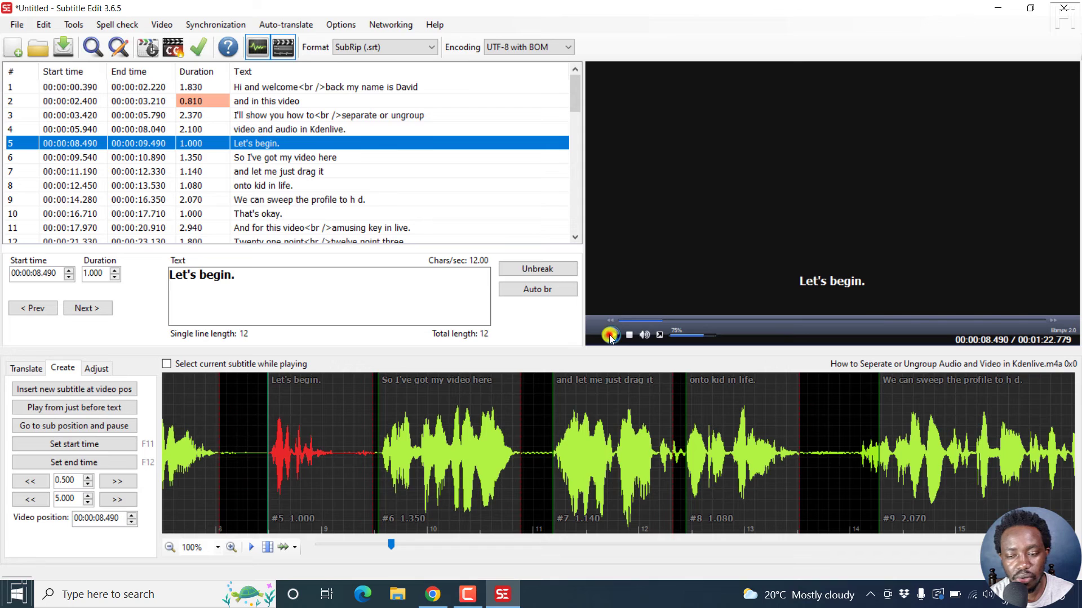
{"action": "left_click", "coordinate": [610, 335]}
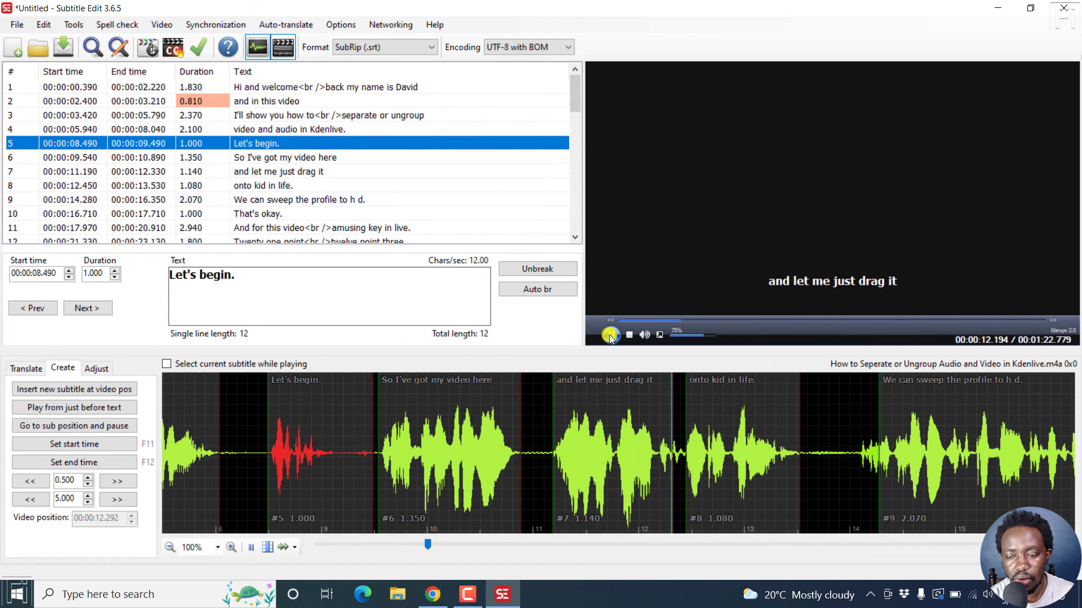
{"action": "left_click", "coordinate": [609, 335]}
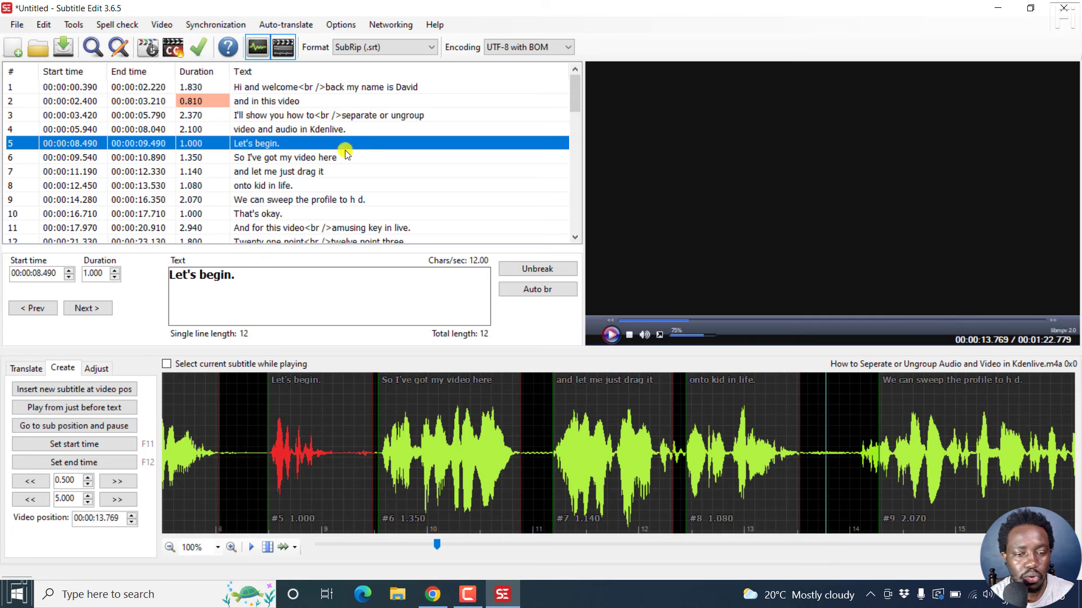
{"action": "left_click", "coordinate": [284, 186]}
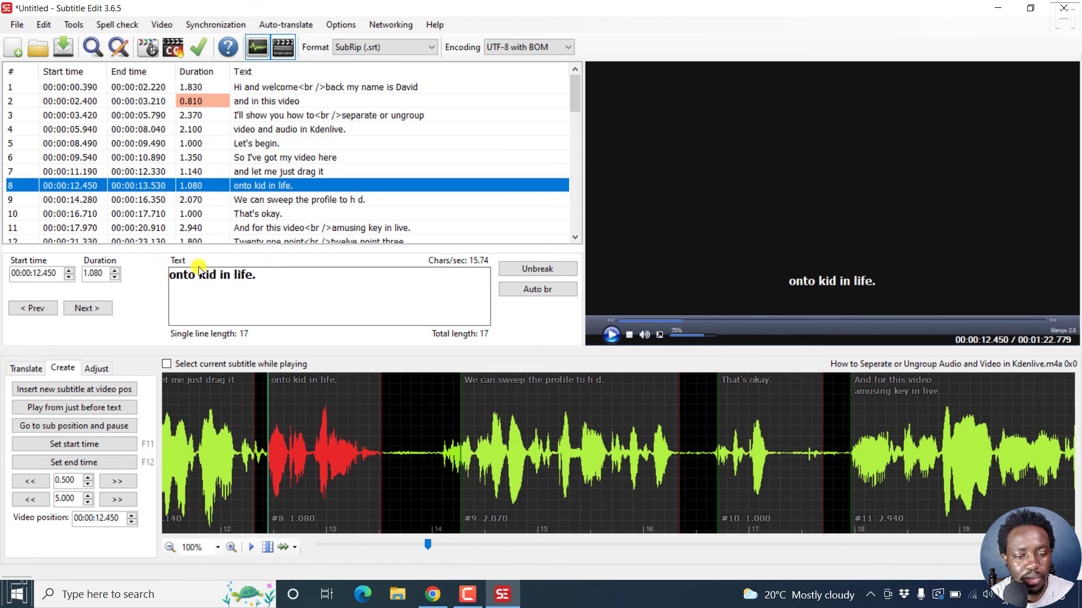
Replace 'kid in life' with 'Kdenlive' so subtitle 8 reads 'onto Kdenlive.'
{"action": "left_click_drag", "start_coordinate": [199, 275], "coordinate": [254, 274]}
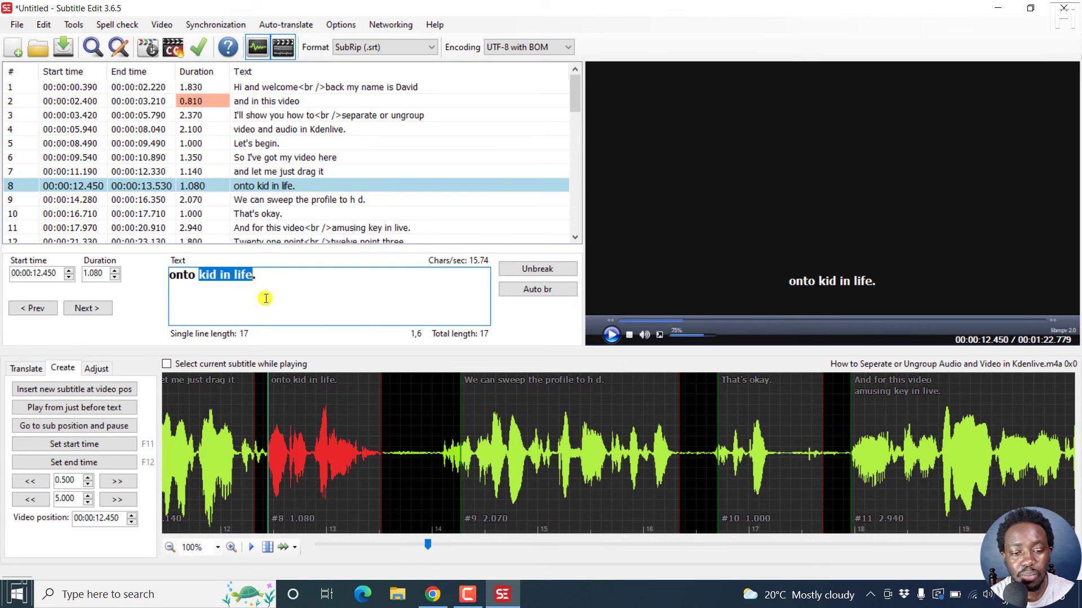
{"action": "left_click", "coordinate": [47, 25]}
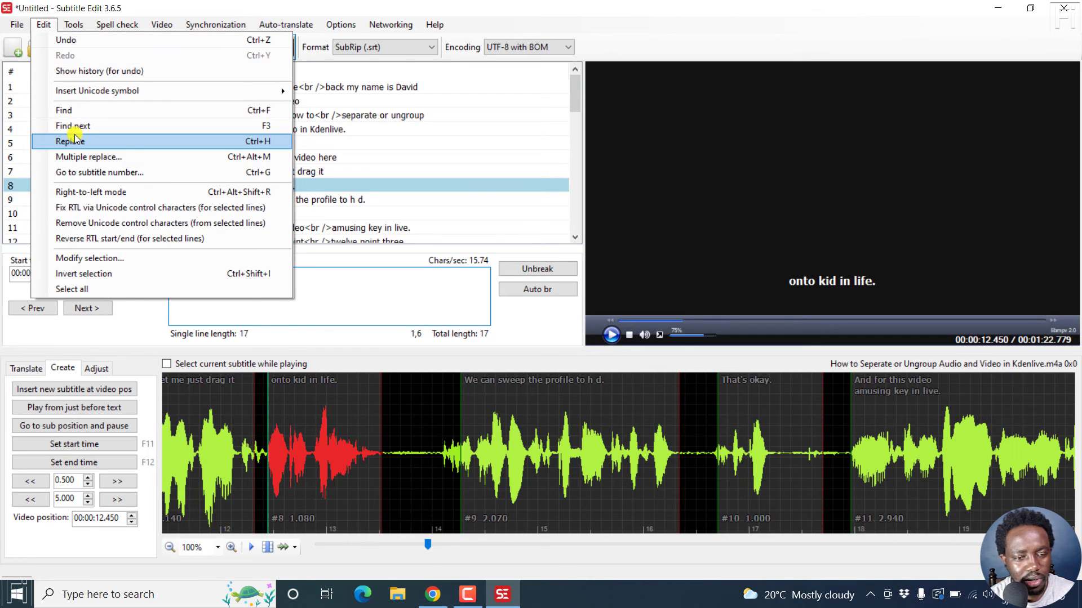
{"action": "left_click", "coordinate": [309, 231]}
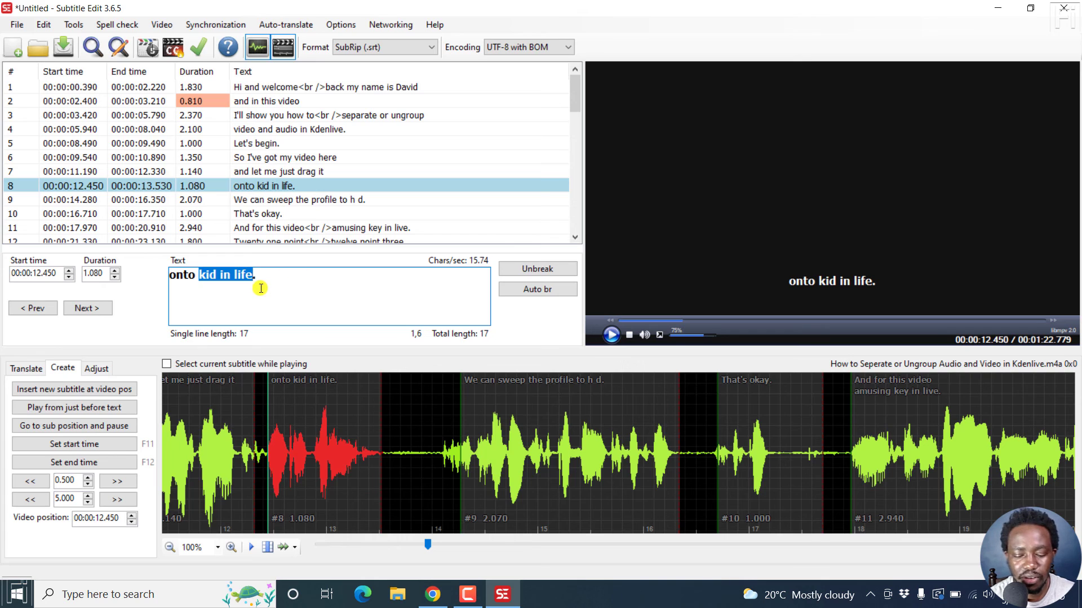
{"action": "type", "text": "Kdenli"}
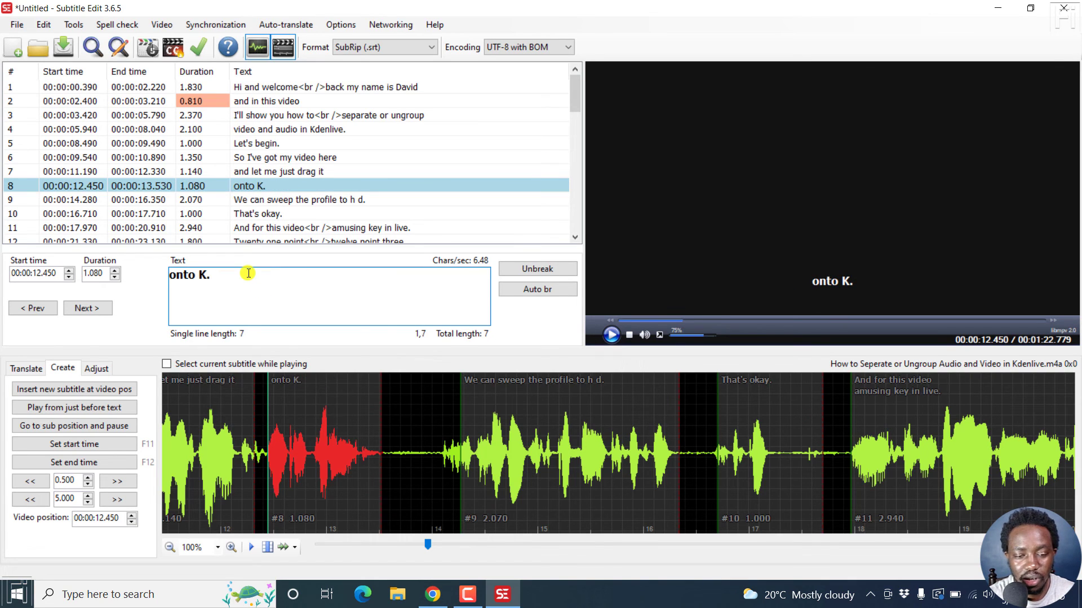
{"action": "type", "text": "ve"}
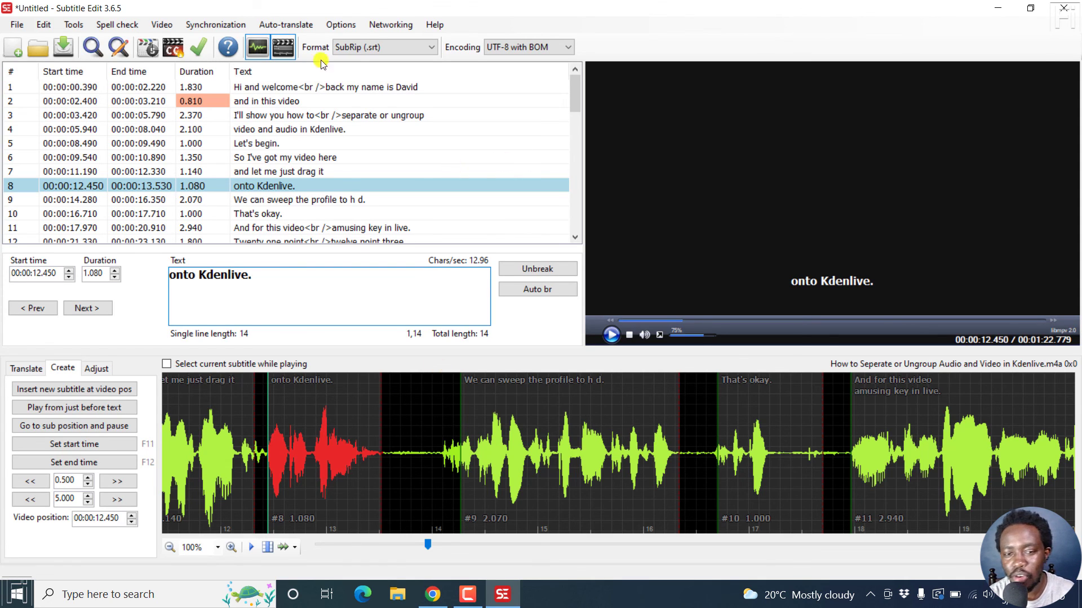
{"action": "left_click", "coordinate": [391, 25]}
Show the subtitle format dropdown, currently set to SubRip (.srt)
{"action": "mouse_move", "coordinate": [341, 25]}
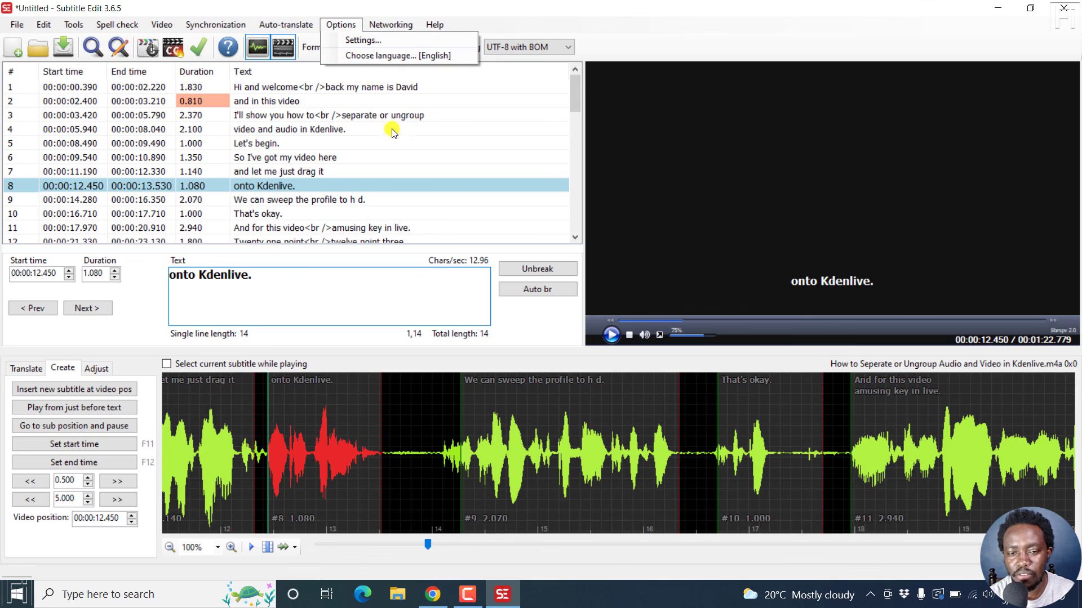
{"action": "left_click", "coordinate": [584, 28]}
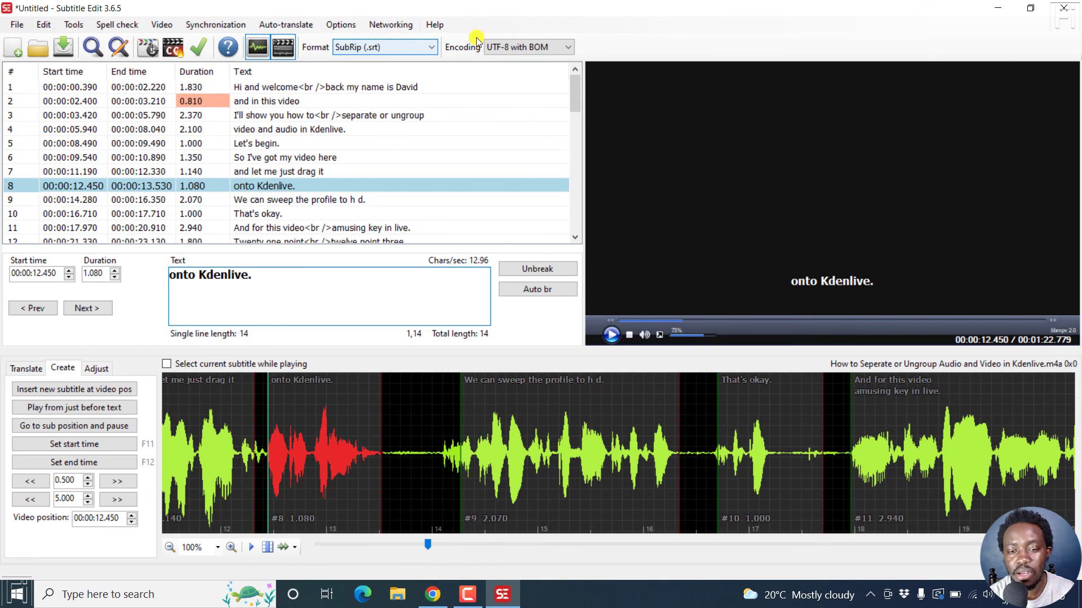
{"action": "left_click", "coordinate": [374, 49]}
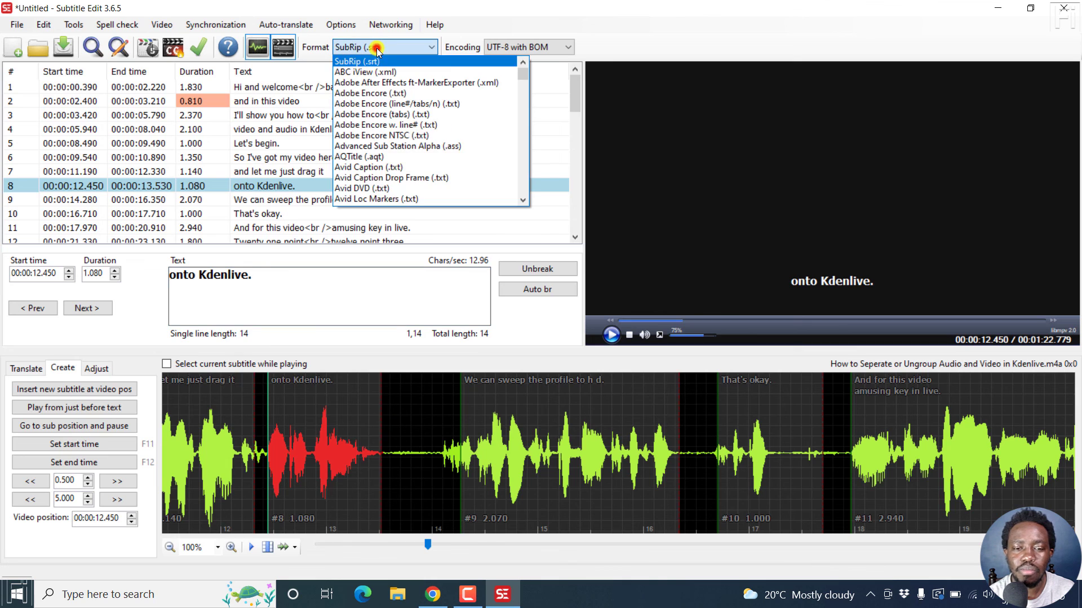